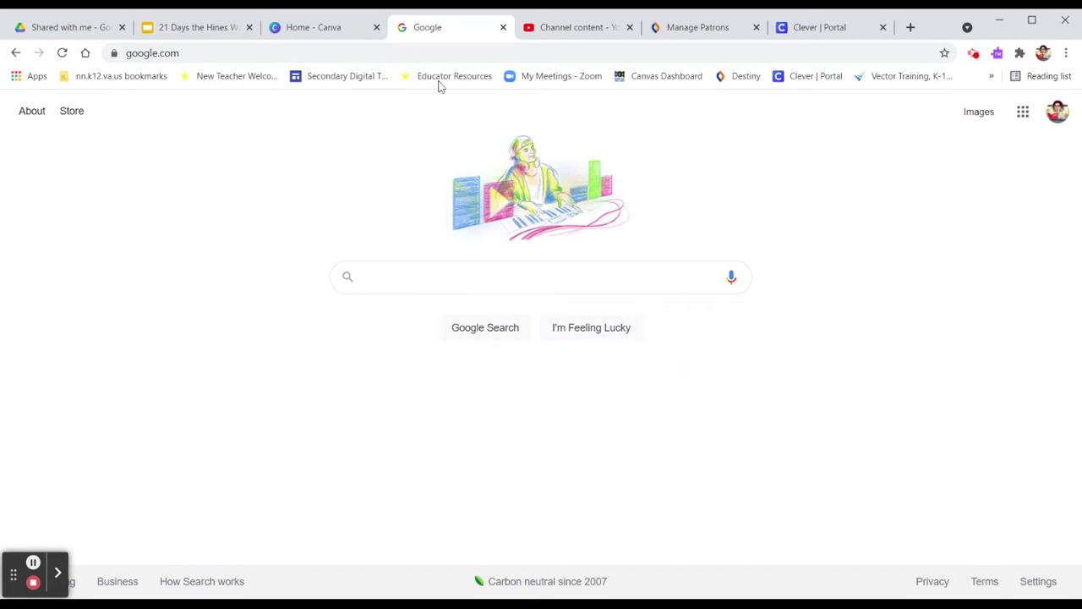
Go to bit.ly/hineslib in Chrome's address bar
key("ctrl+l")
key("BackSpace")
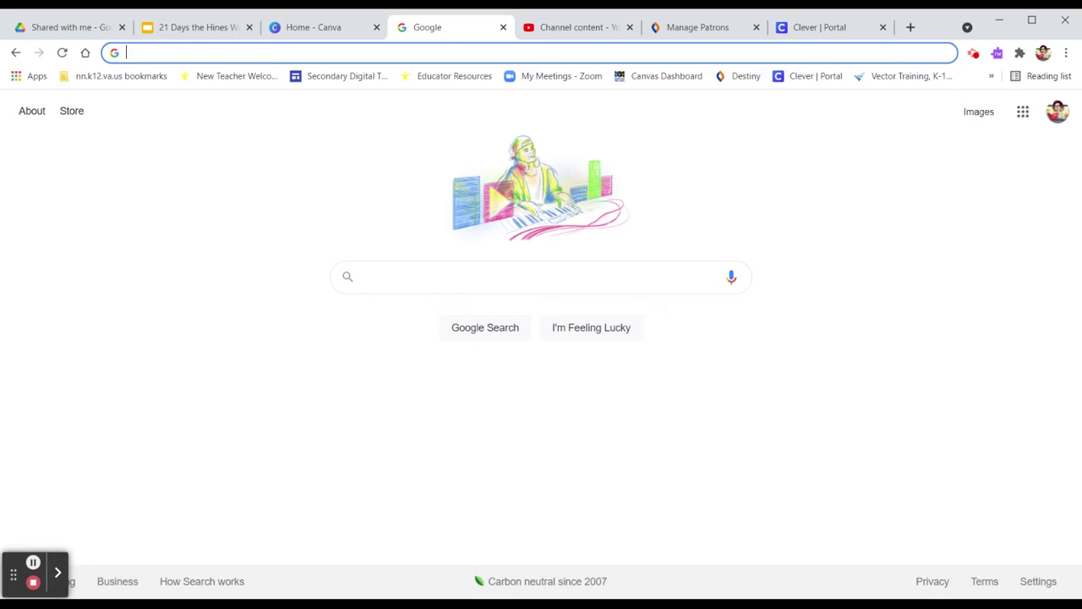
type("bit.ly")
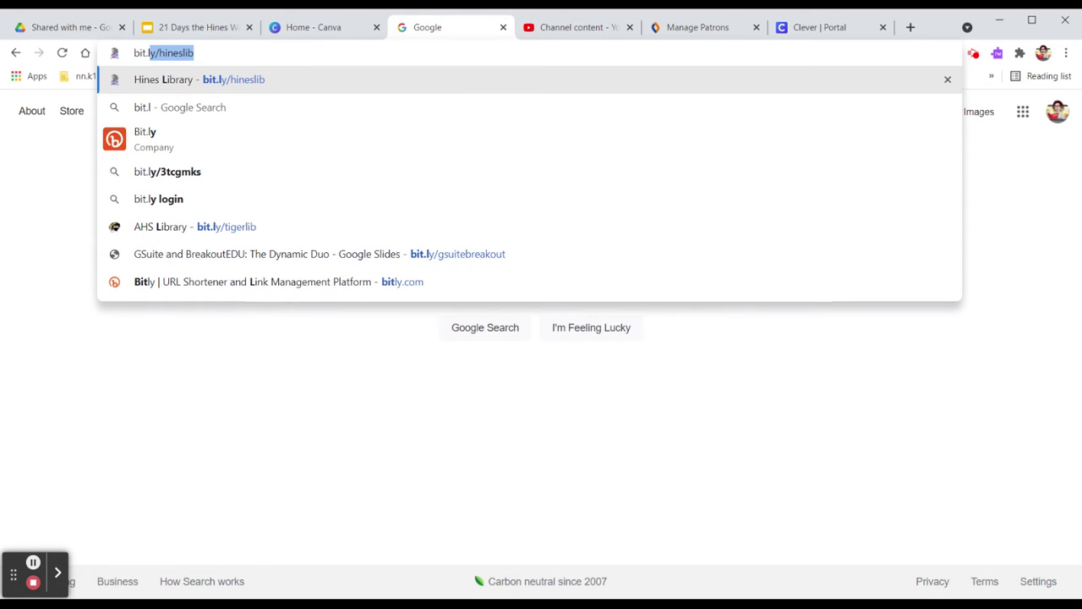
type("/hines")
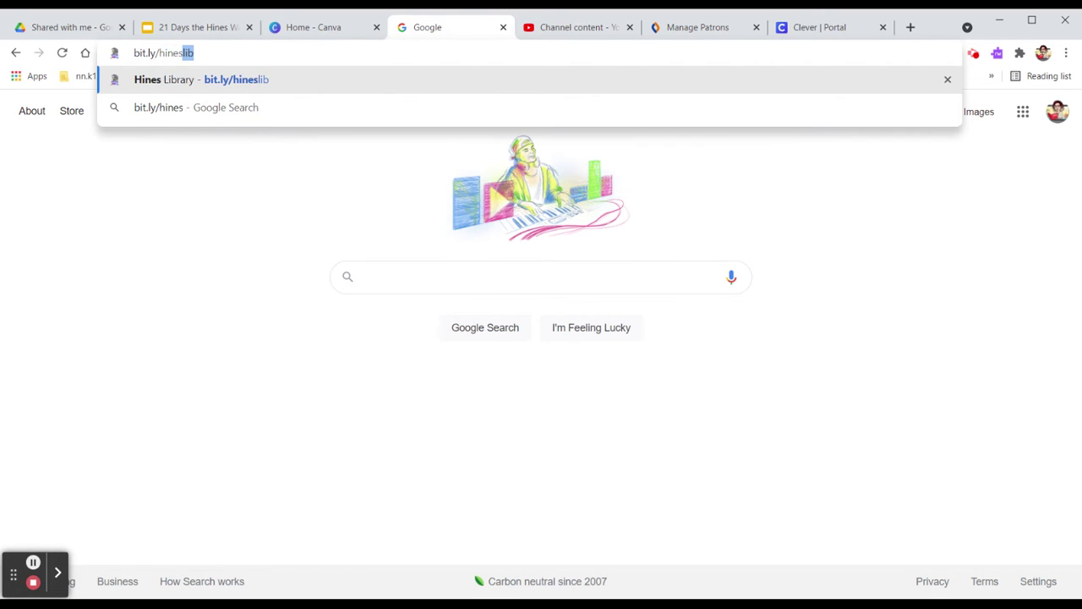
type("lib")
key("Return")
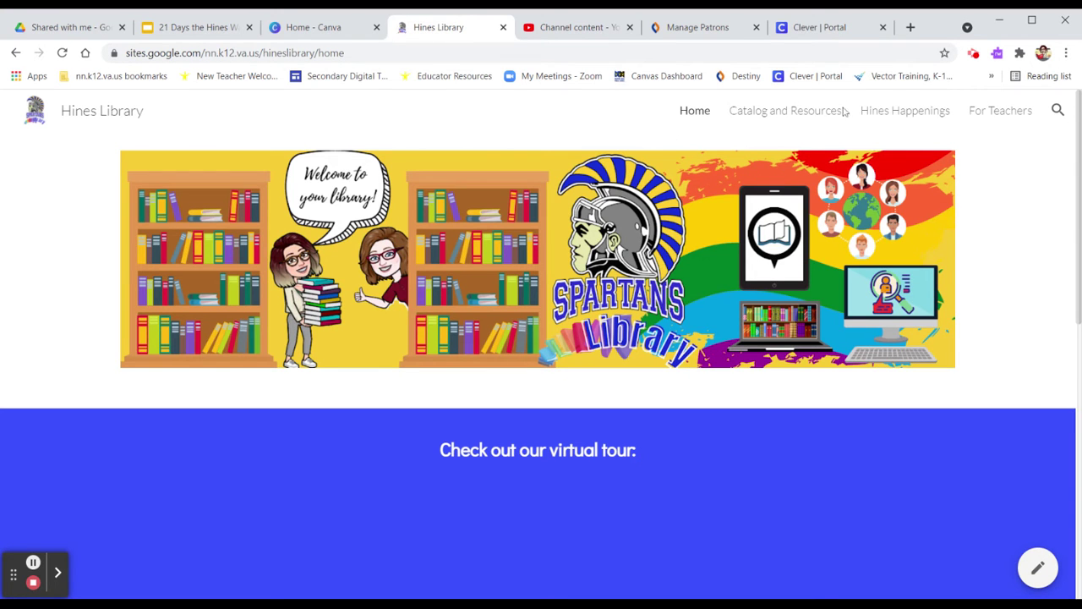
Open Catalog and Resources and start a Follett Destiny search for 'turtles'
left_click(797, 111)
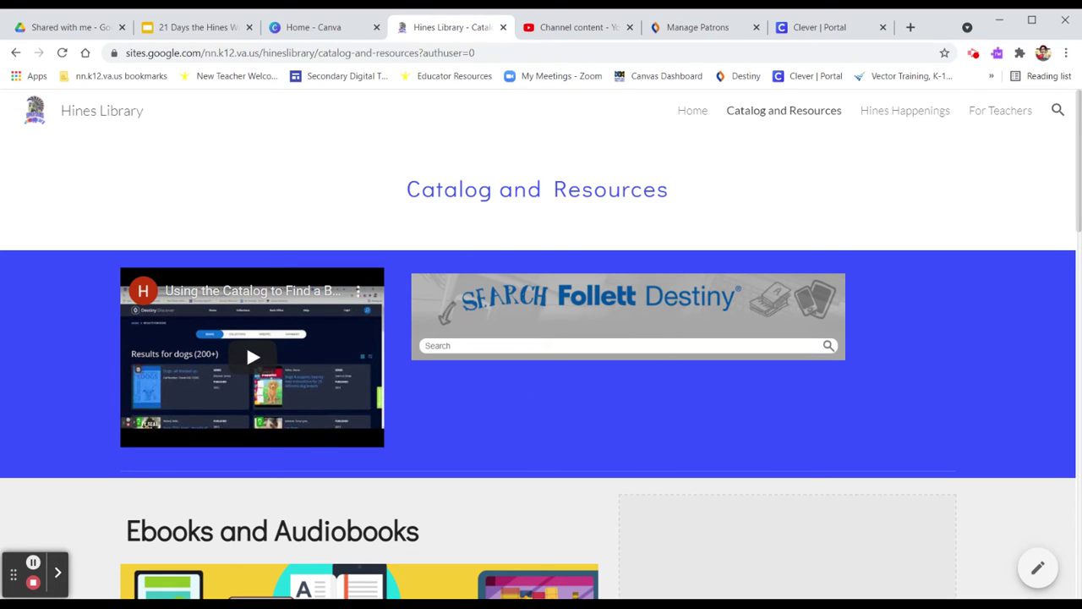
left_click(597, 345)
type("t")
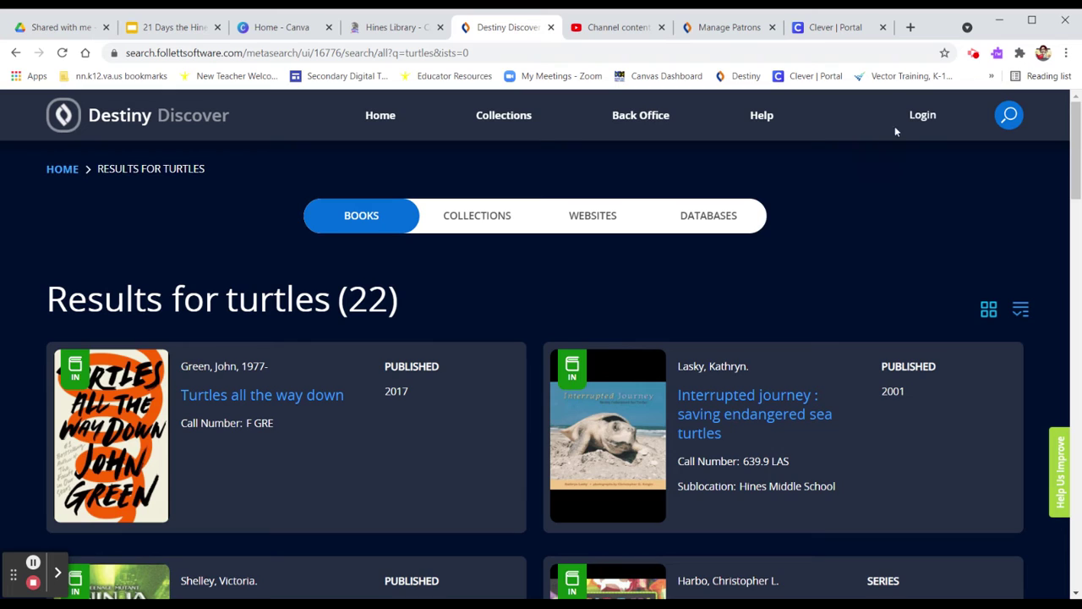
Log in to Destiny Discover as Hines.studen with the student password
left_click(924, 116)
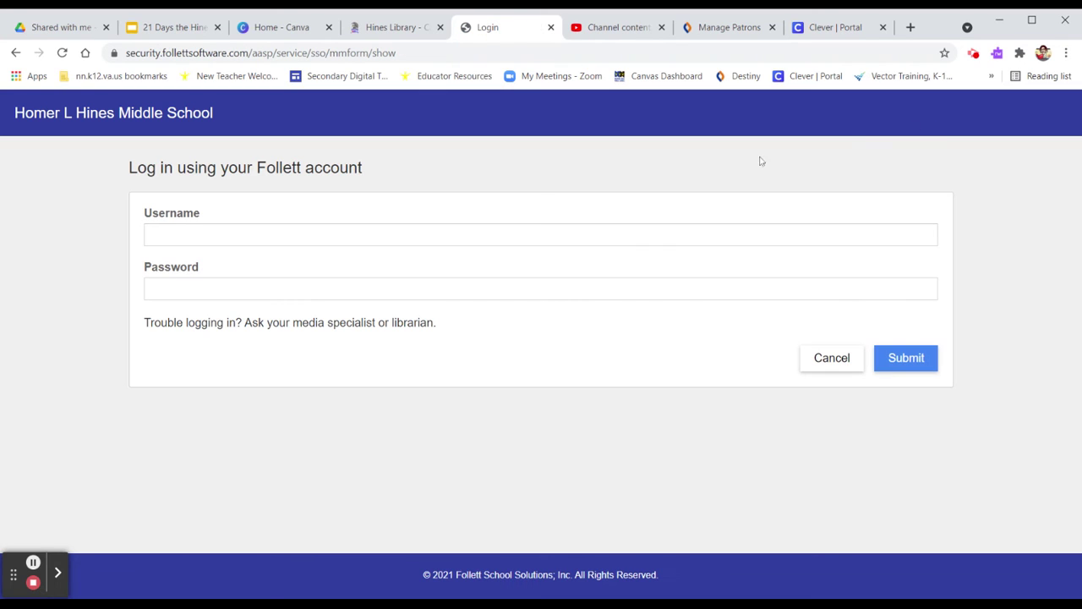
left_click(252, 237)
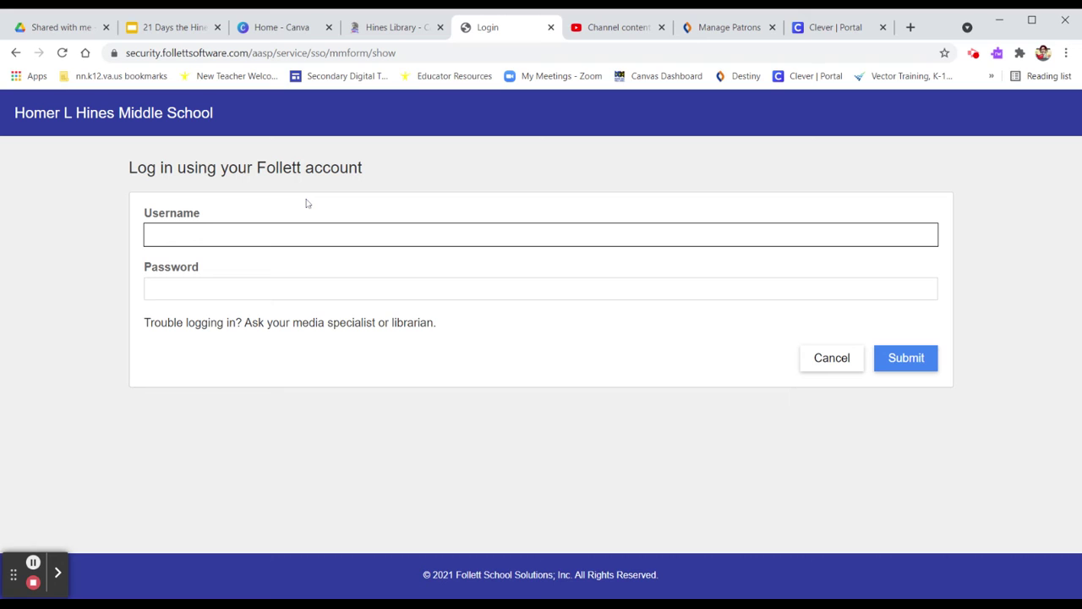
type("Hines")
type(".student")
key("Tab")
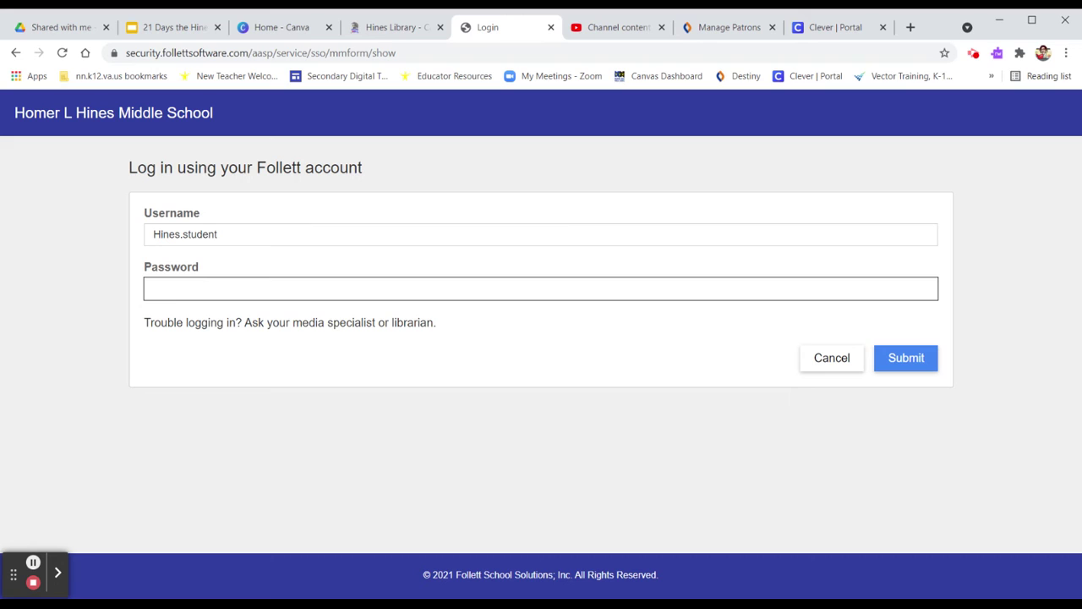
type("•")
type("••")
type("•")
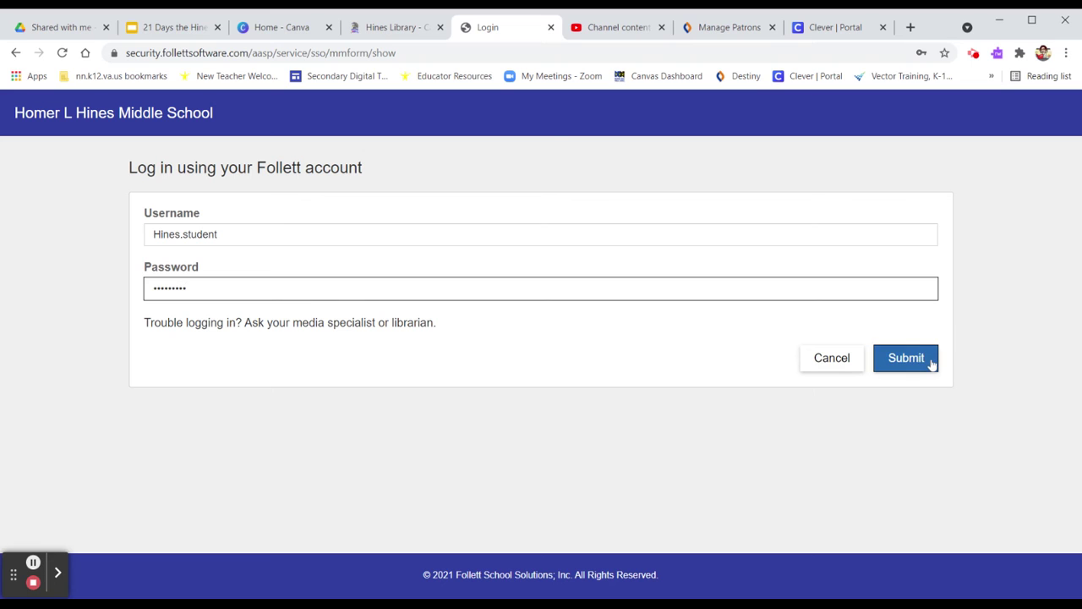
left_click(931, 363)
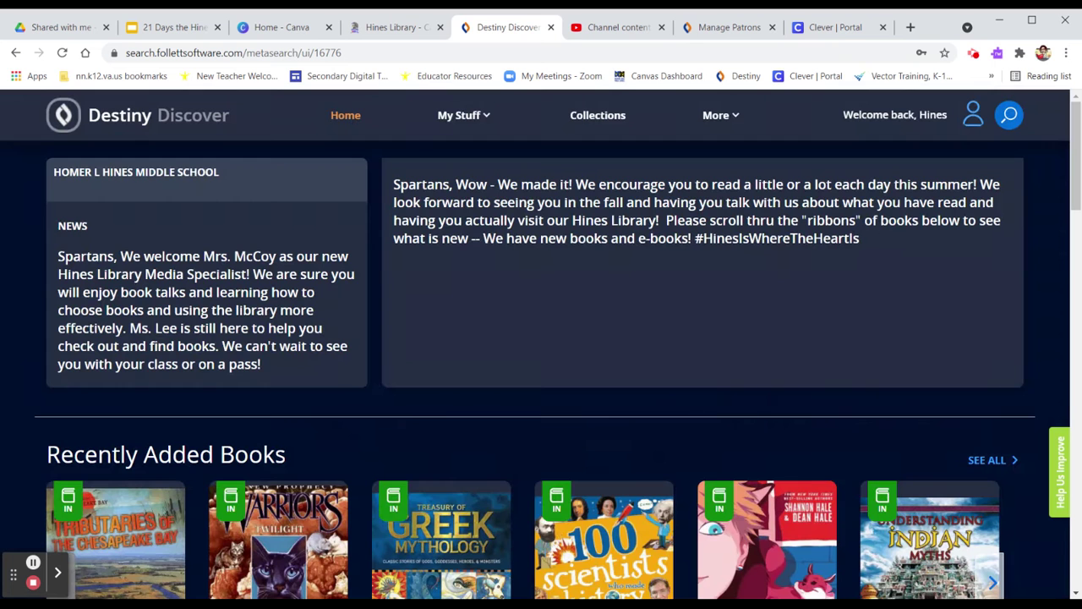
Browse Recently Added and Popular Titles, then open the Warriors: Twilight preview
scroll(509, 370, "down", 3)
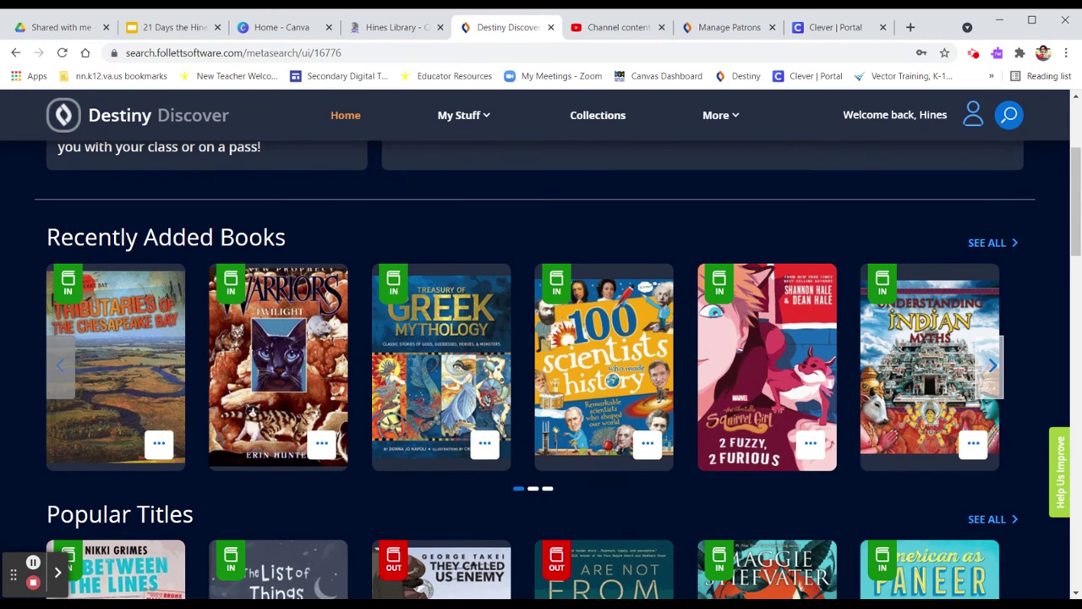
scroll(414, 504, "down", 2)
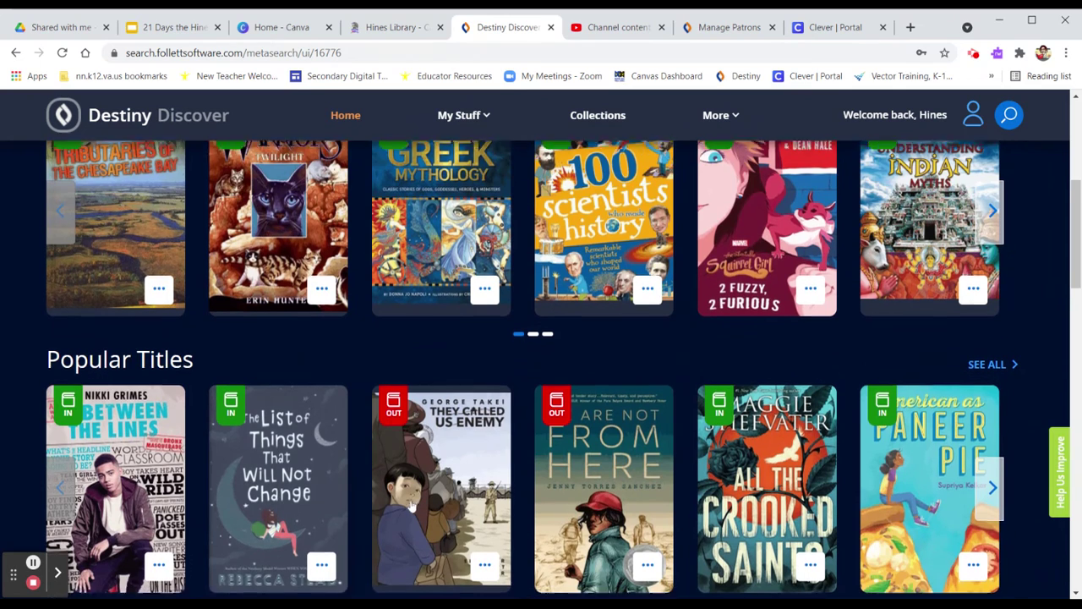
scroll(414, 505, "down", 1)
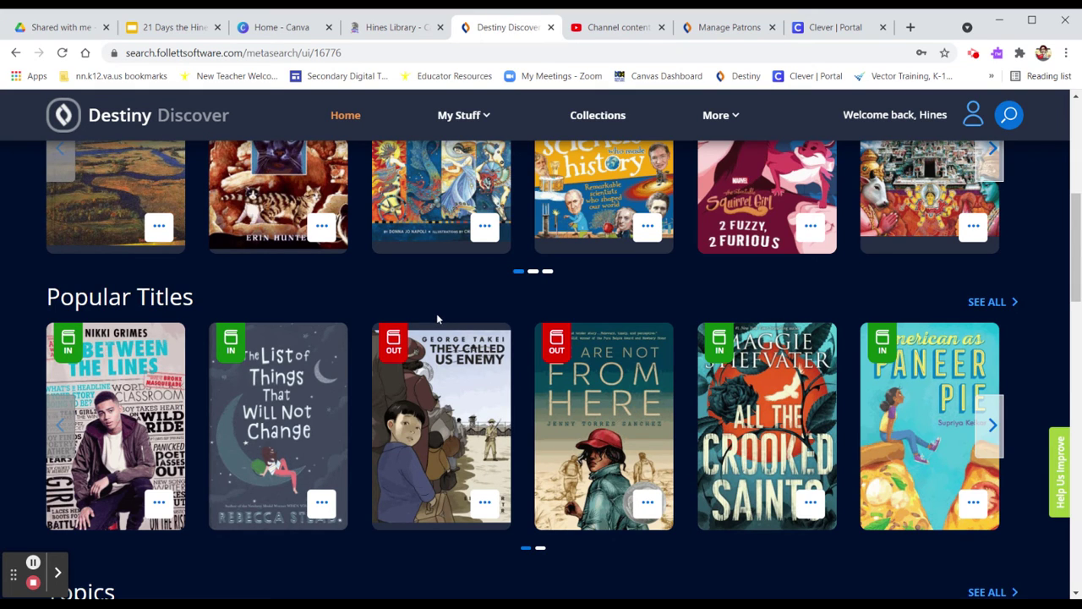
scroll(437, 319, "up", 1)
scroll(437, 316, "up", 1)
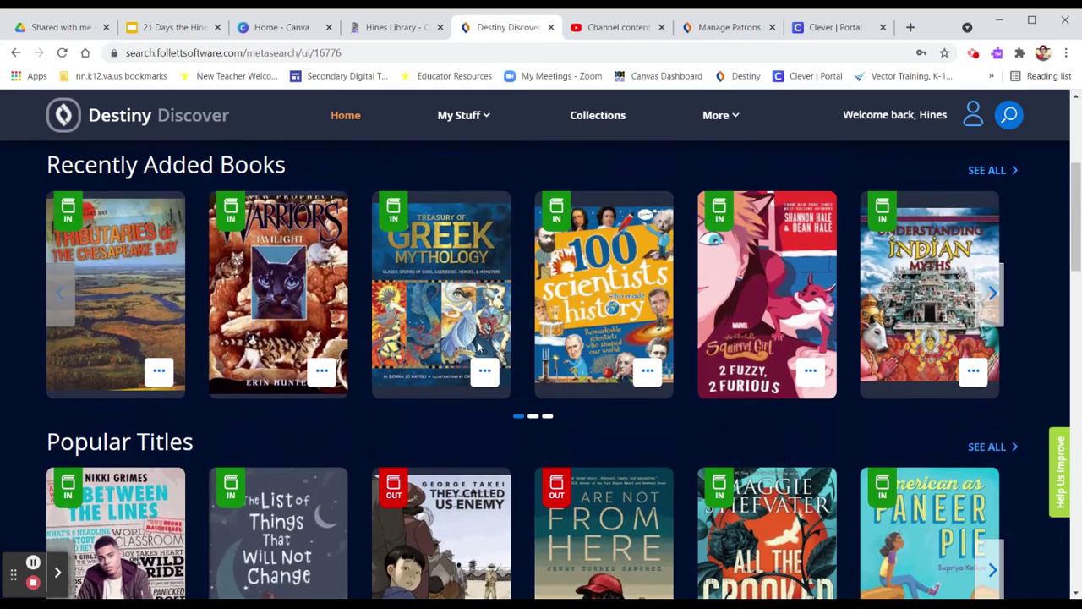
left_click(262, 258)
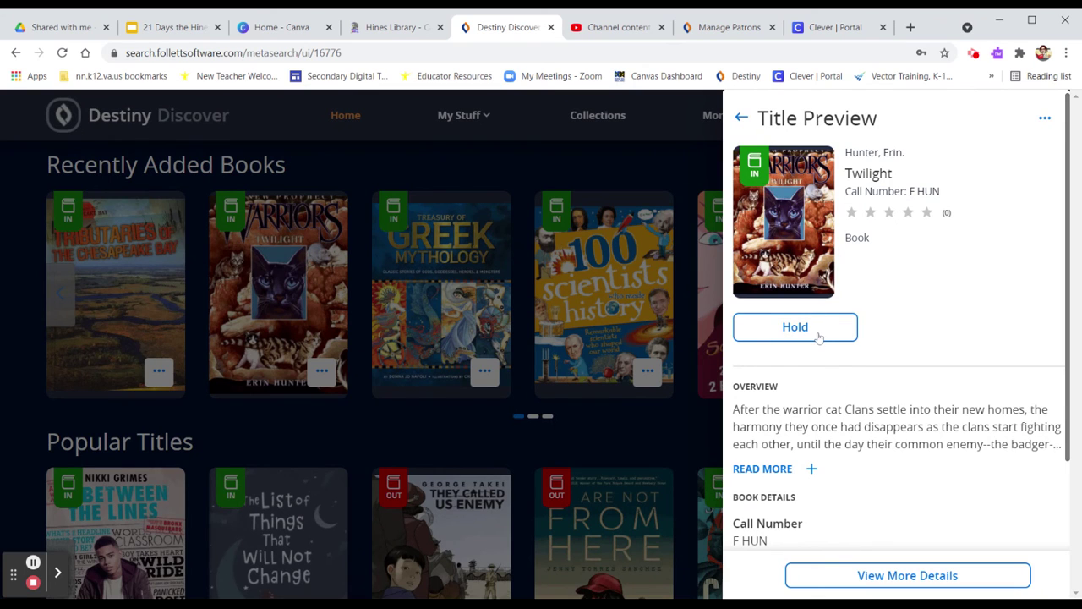
Place a hold on Twilight and close the Title Preview
left_click(819, 335)
left_click(743, 119)
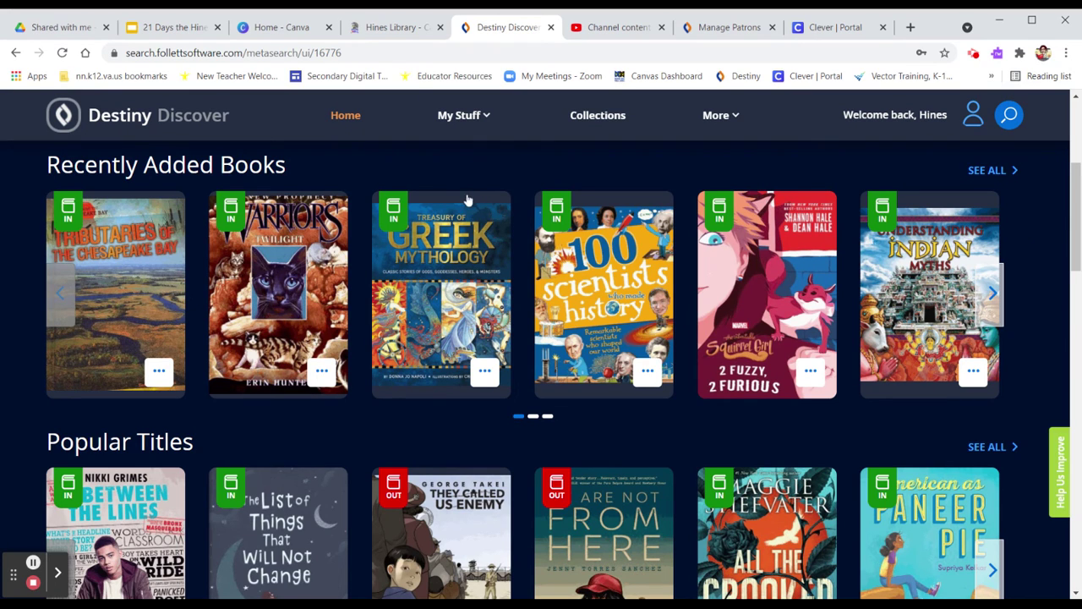
Unhold Twilight from the Holds list in My Stuff
left_click(479, 117)
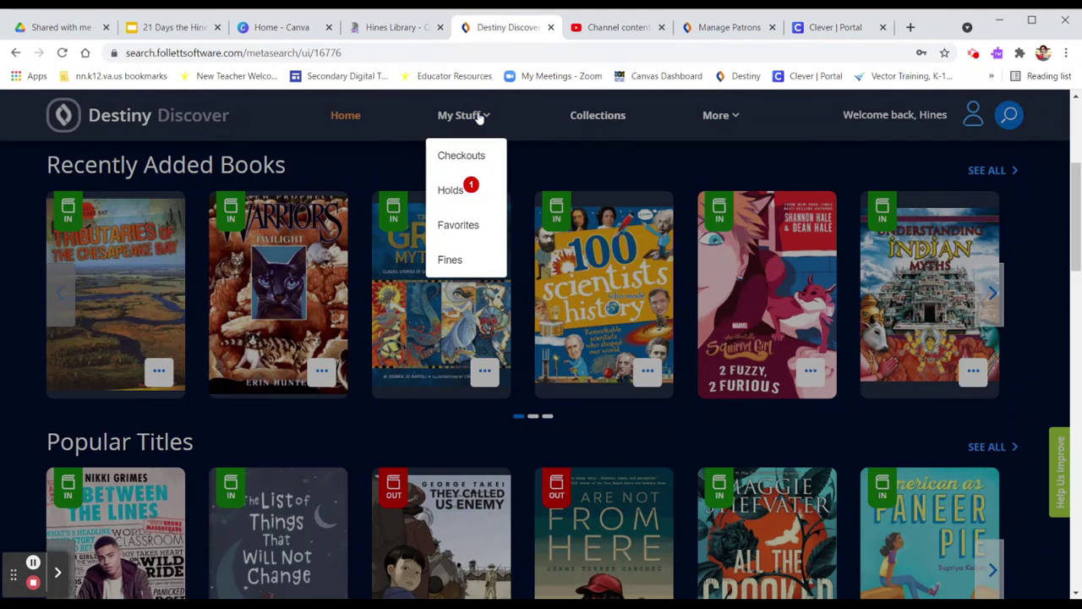
left_click(457, 191)
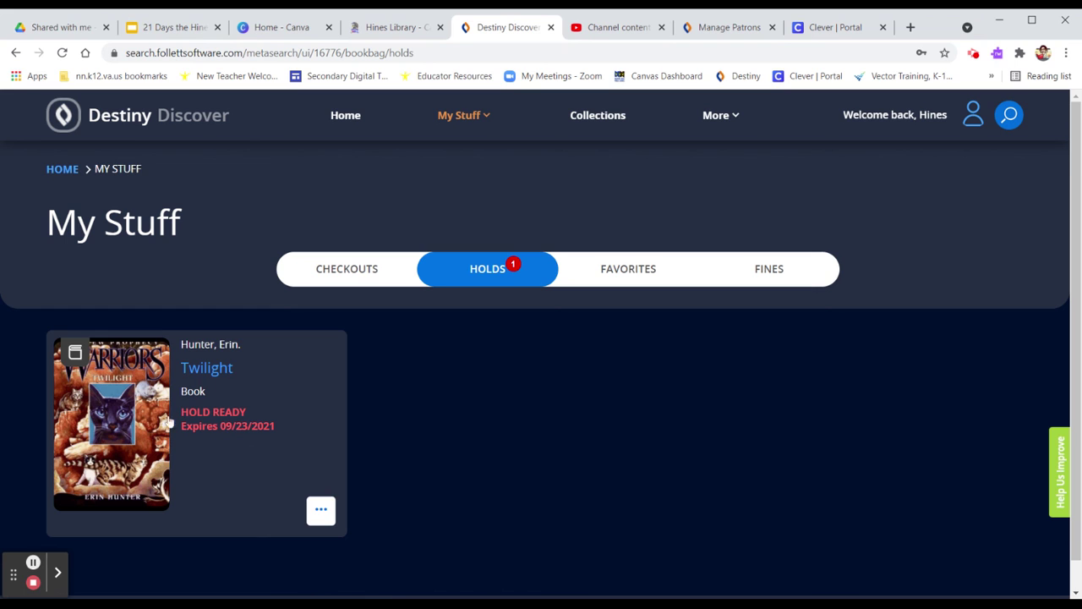
left_click(322, 512)
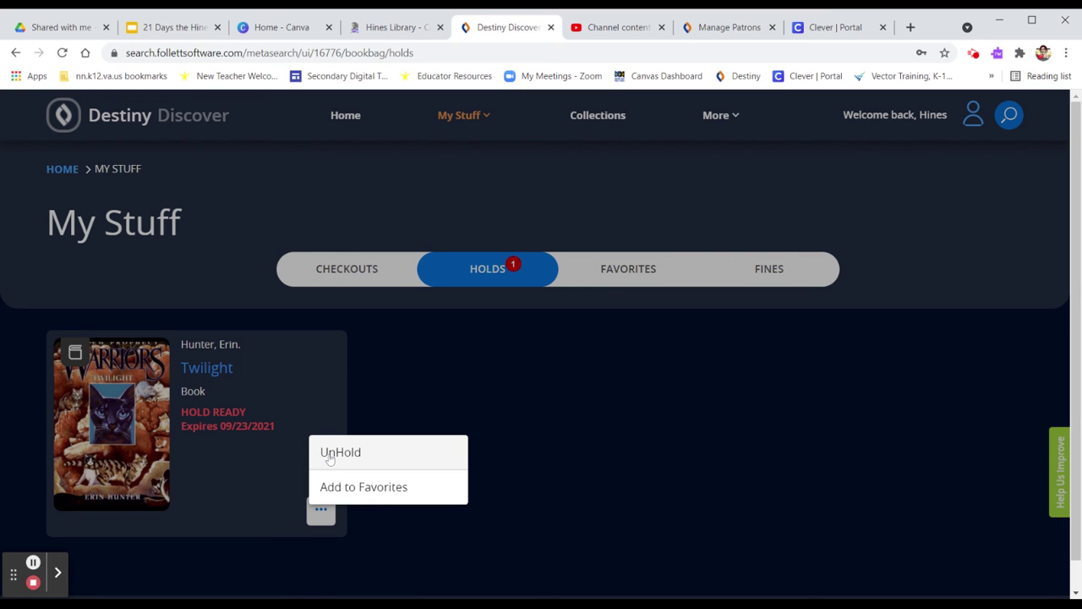
left_click(330, 455)
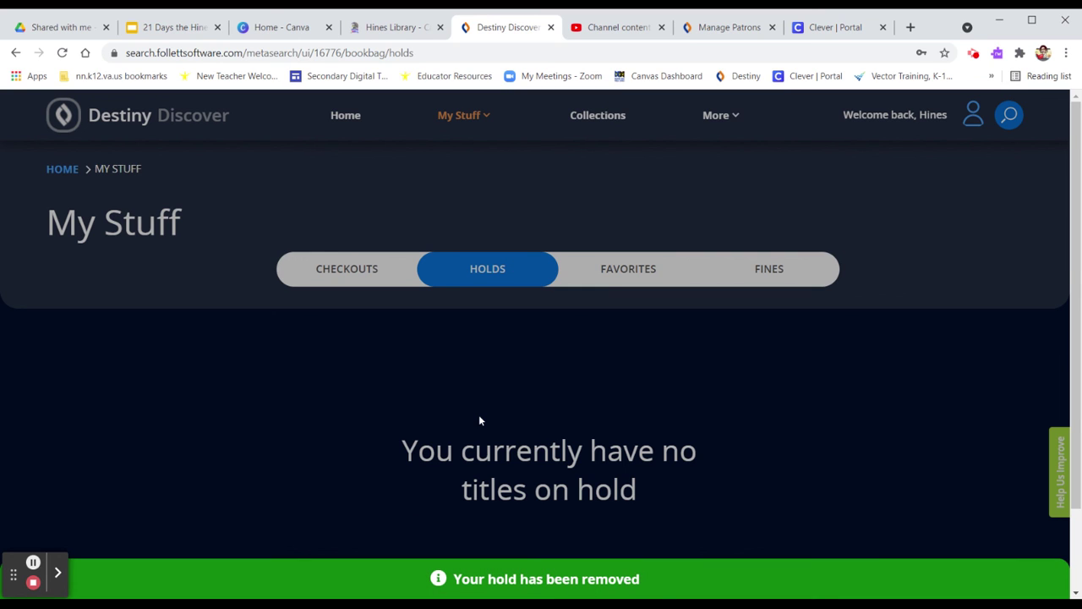